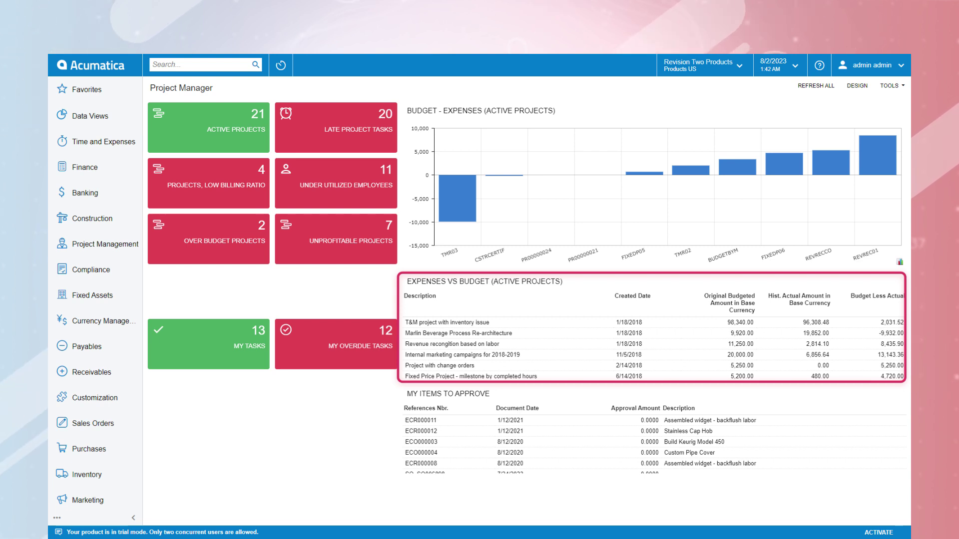
- Open the Construction workspace menu from the left sidebar
left_click(100, 219)
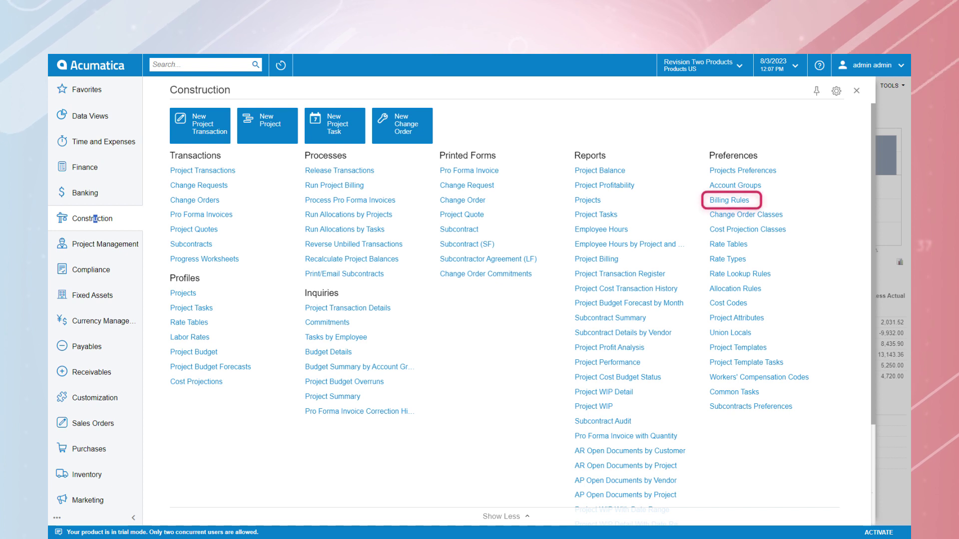
- Open opportunity OP000403 and create a project quote from it
left_click(95, 501)
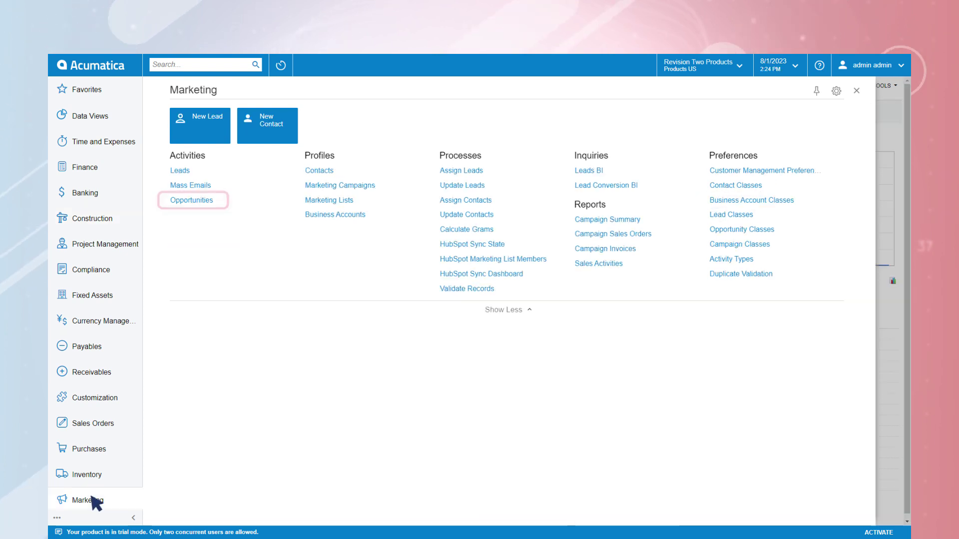
left_click(194, 201)
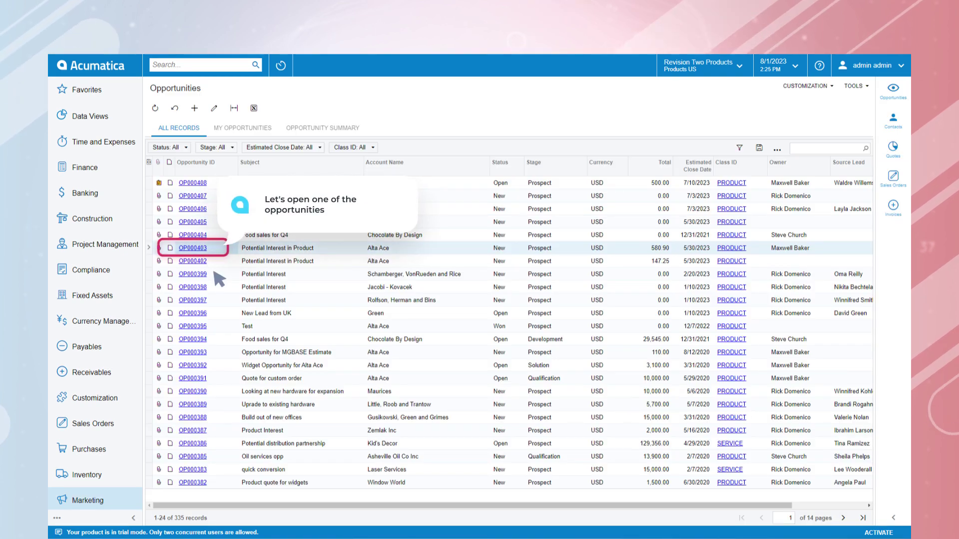
left_click(197, 248)
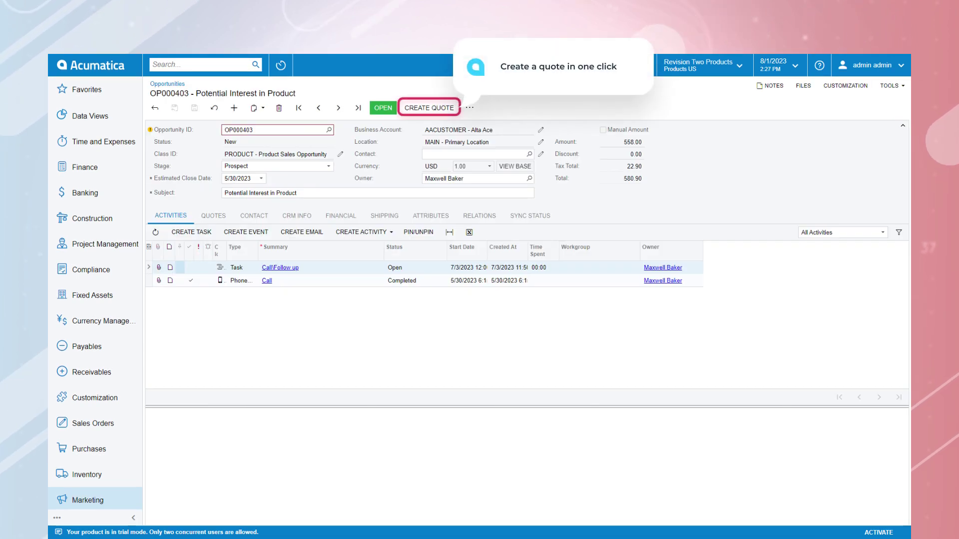
left_click(431, 109)
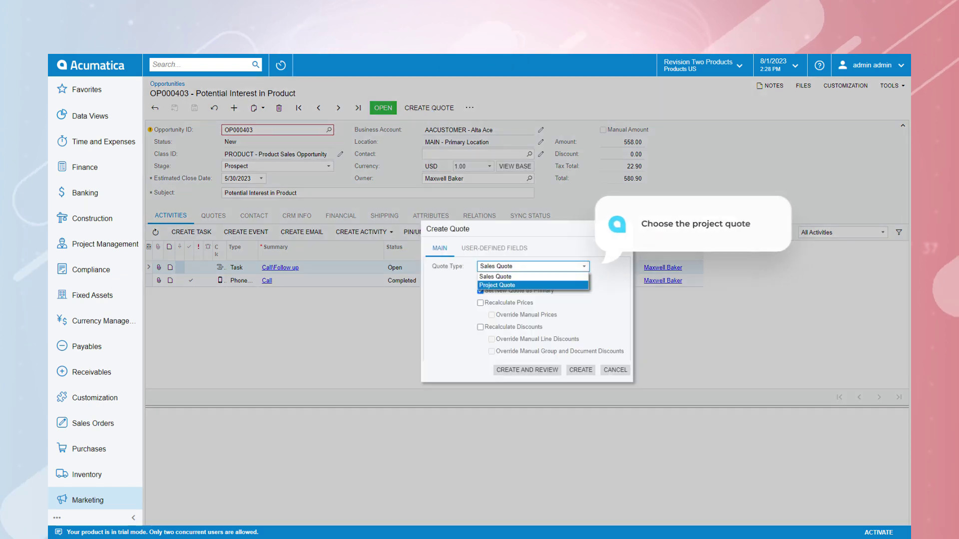
left_click(523, 371)
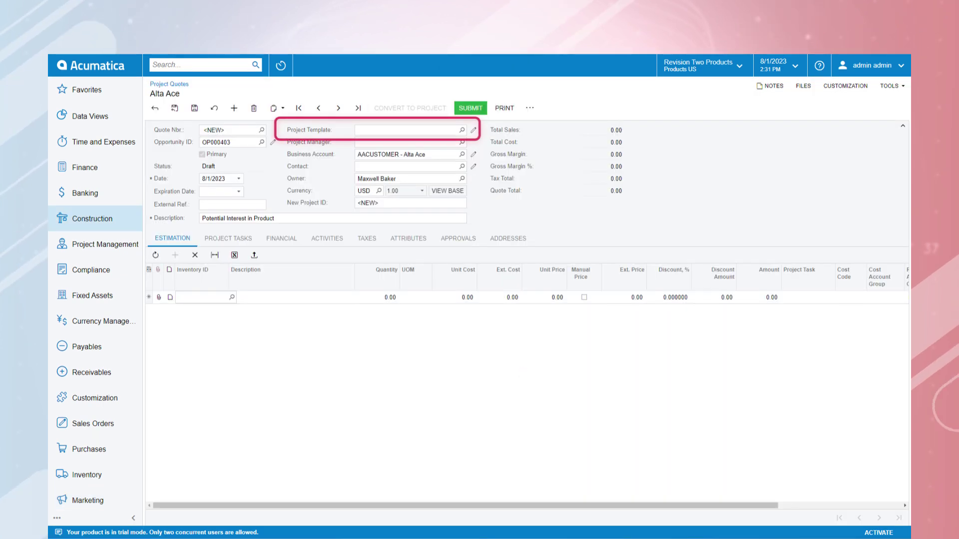
- Apply template CSTRDEVELO, add door and apprentice estimate lines, and submit the quote
left_click(462, 130)
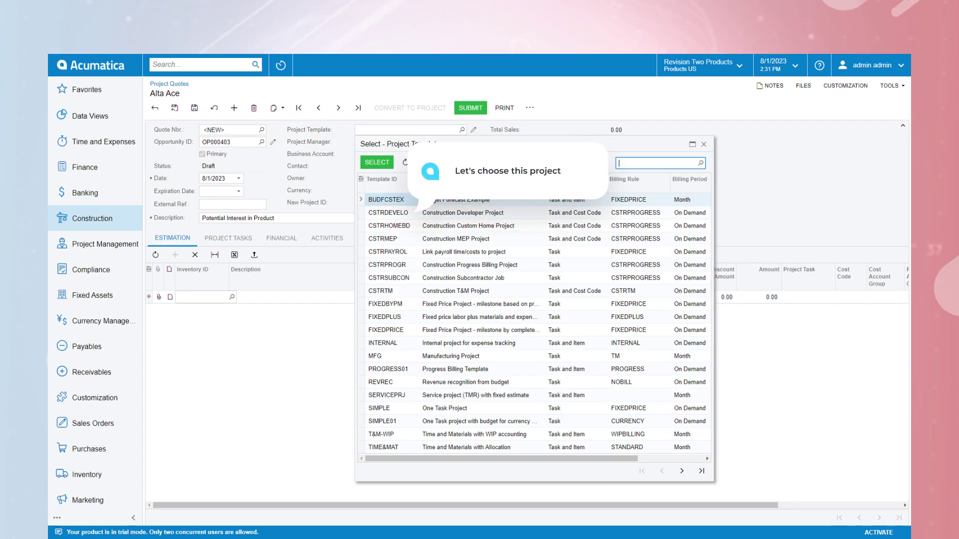
double_click(394, 213)
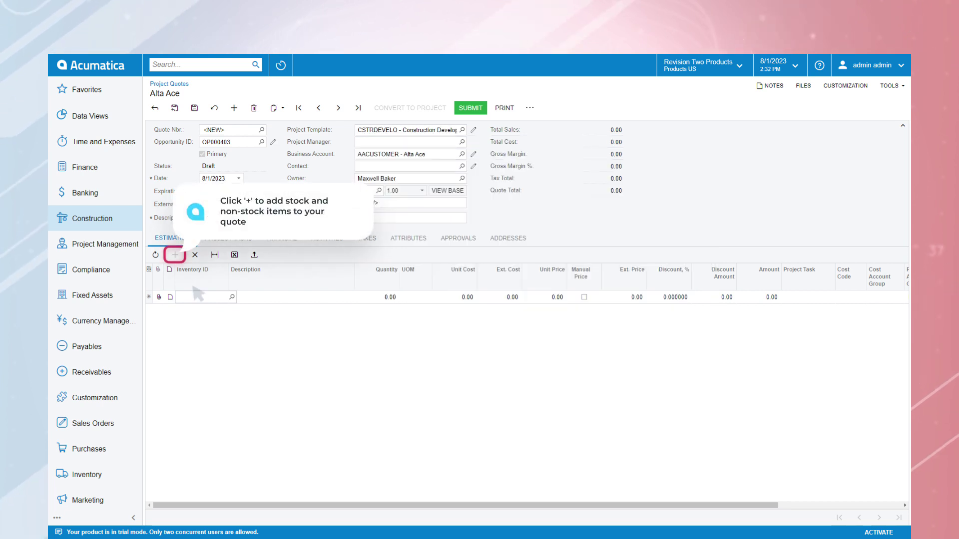
left_click(176, 256)
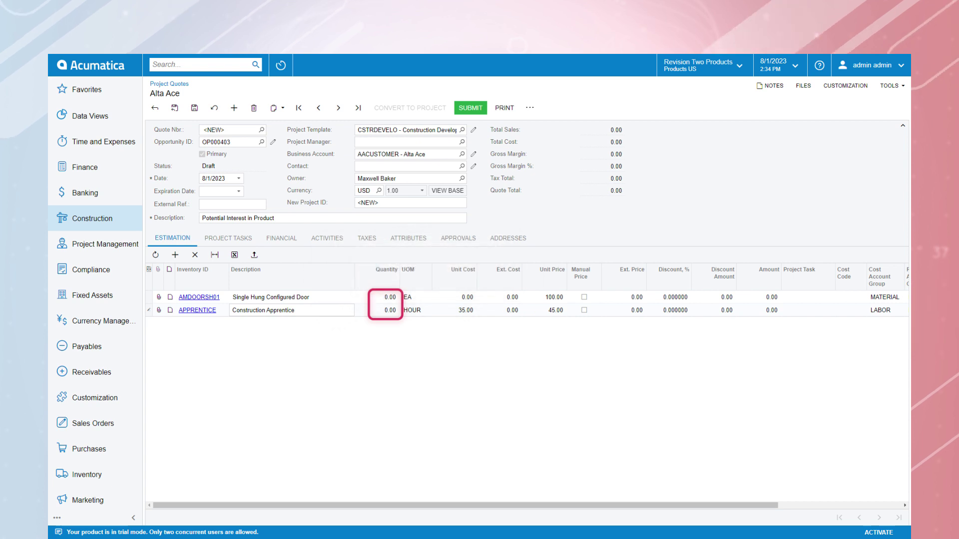
left_click(470, 108)
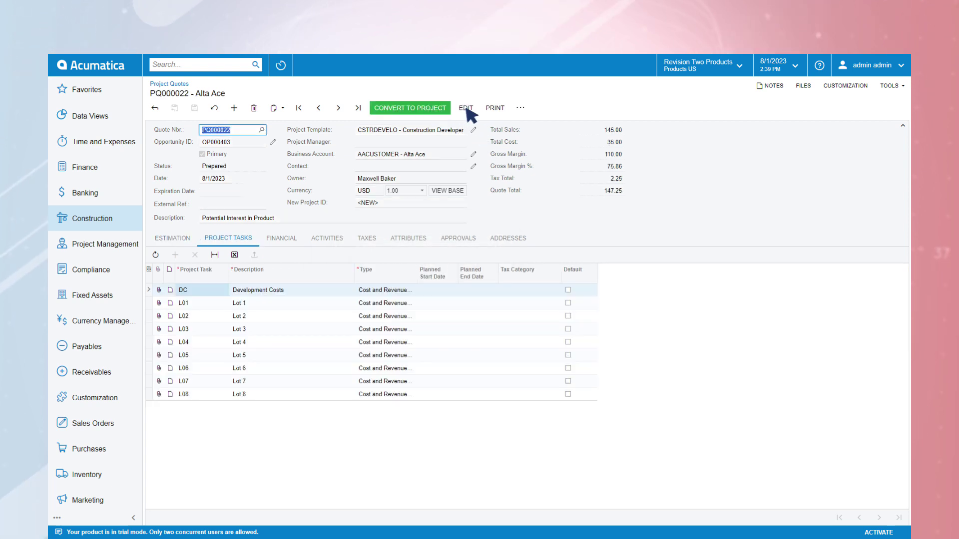
- Convert quote PQ000022 into a project with labor cost rates, activated project and tasks, and copied notes
left_click(520, 108)
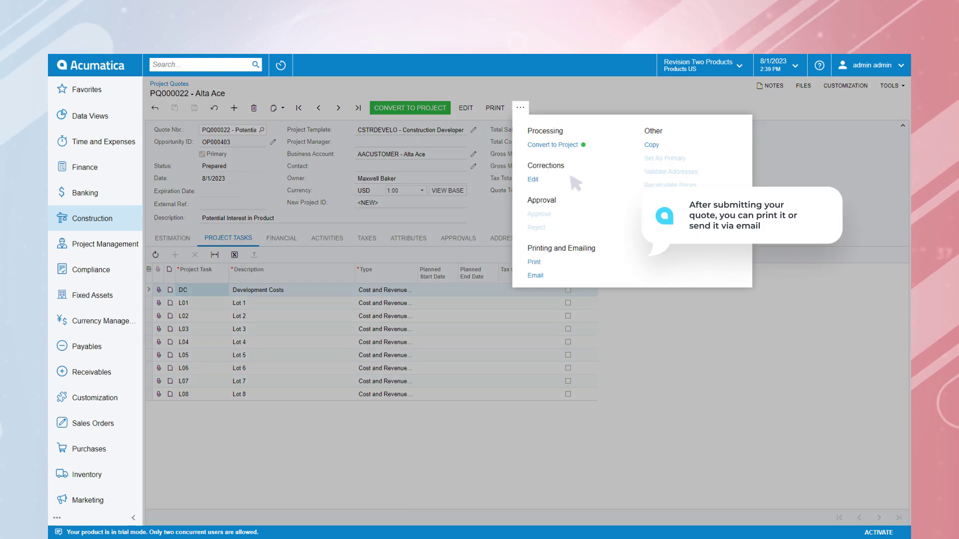
left_click(556, 146)
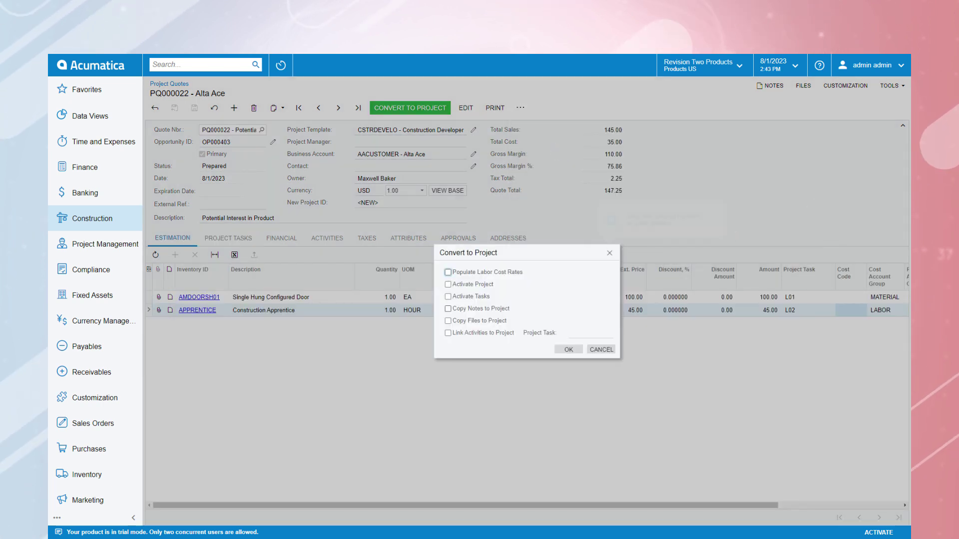
left_click(448, 309)
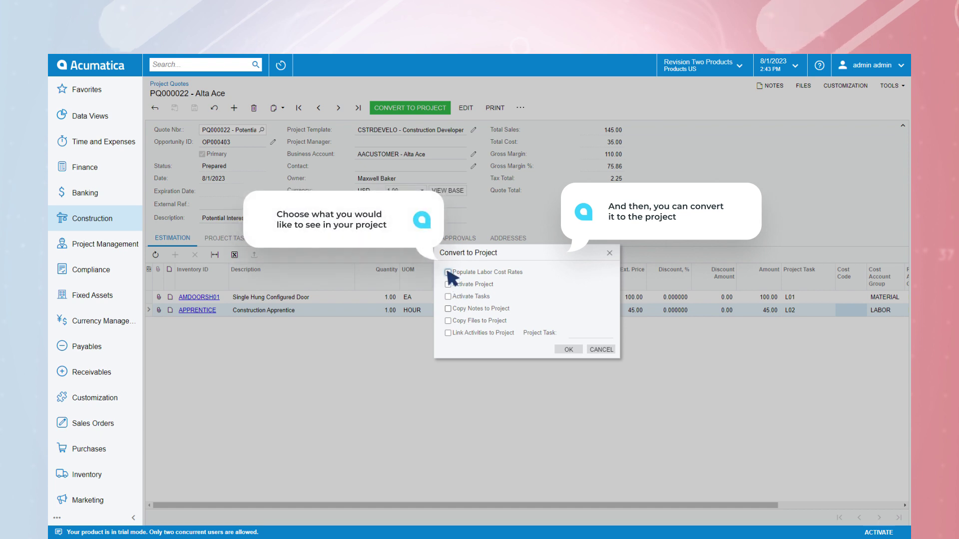
left_click(448, 284)
left_click(448, 272)
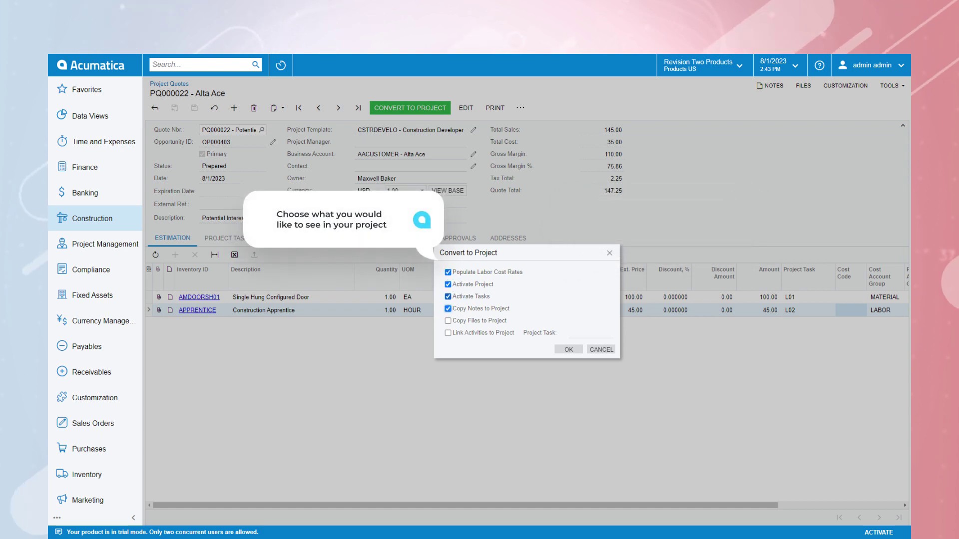
left_click(569, 348)
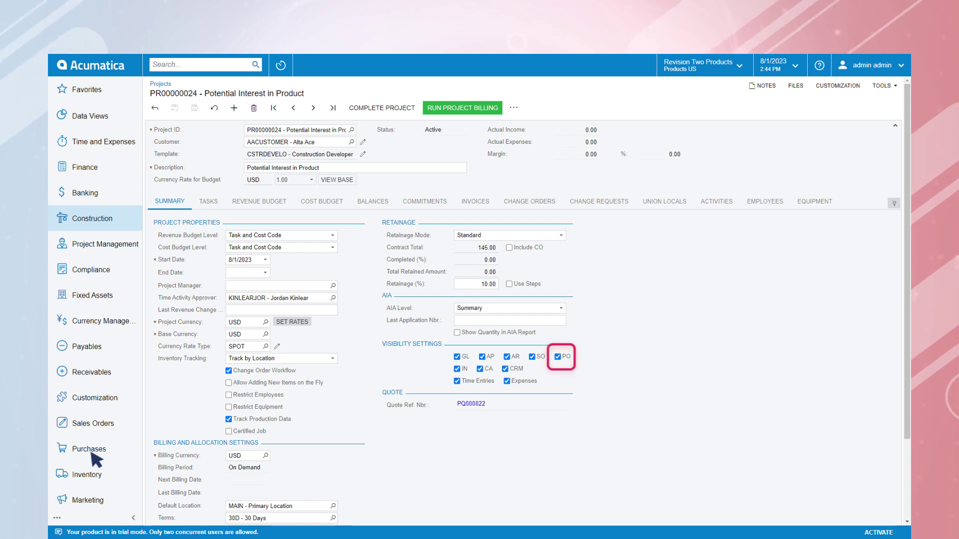
- Open purchase order PO001799 from the Purchases purchase order list
left_click(86, 449)
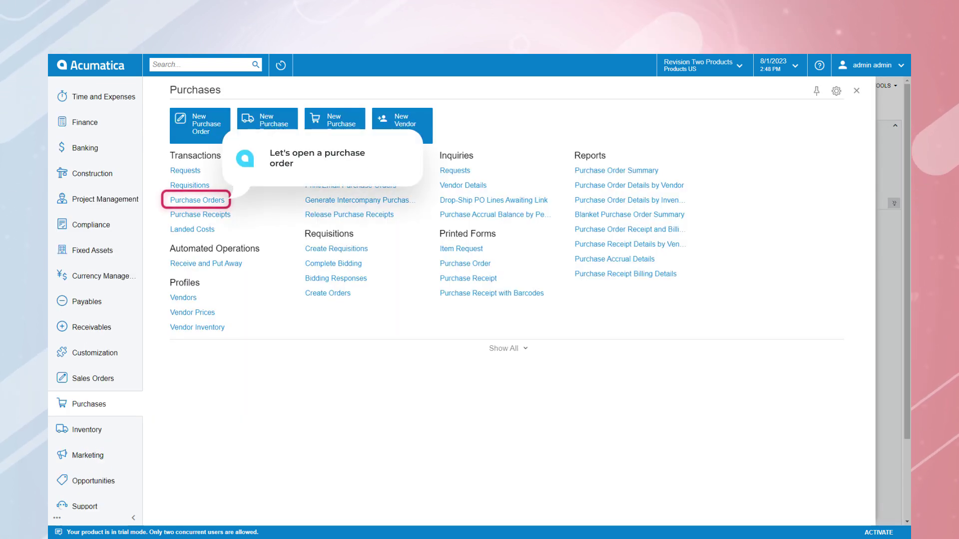
left_click(200, 200)
left_click(255, 190)
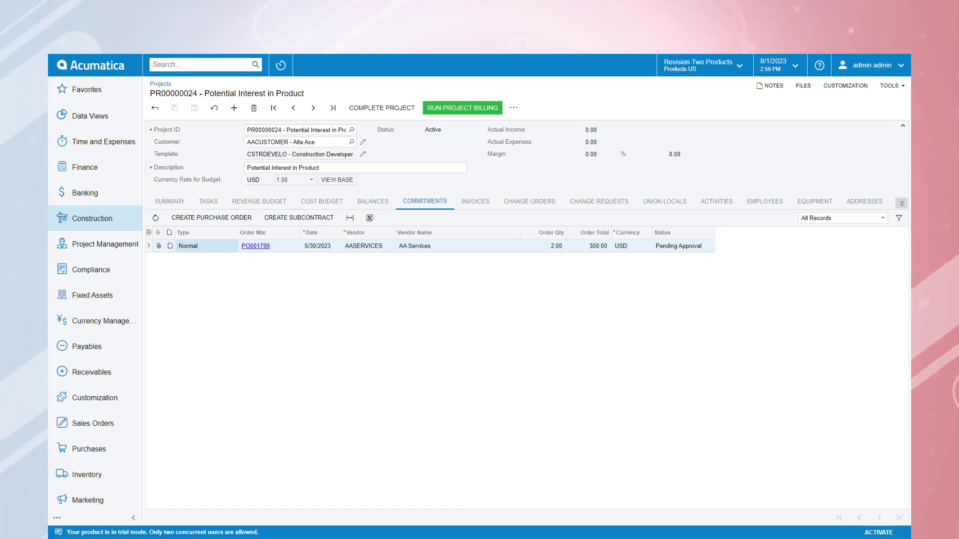
- Open an employee time card, then show project PR00000024's revenue budget
left_click(96, 145)
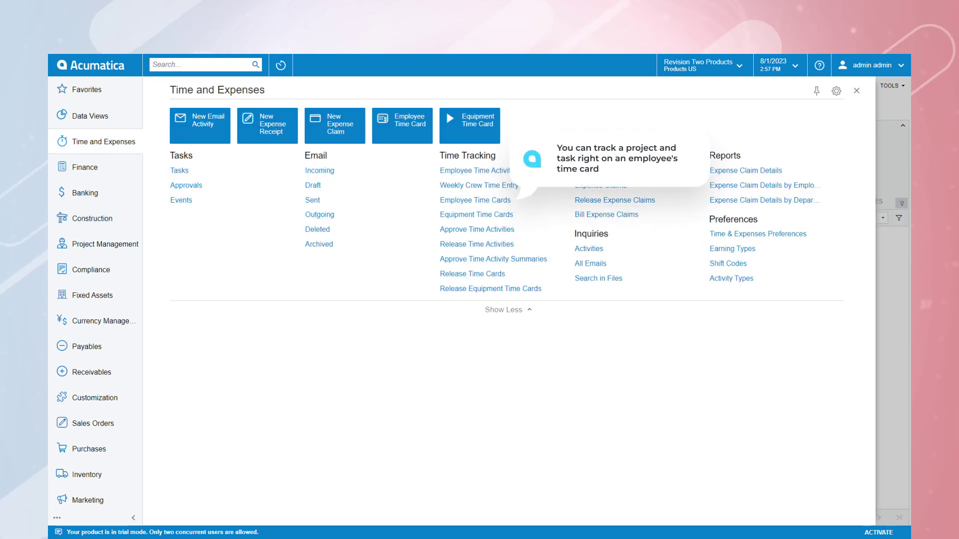
left_click(472, 201)
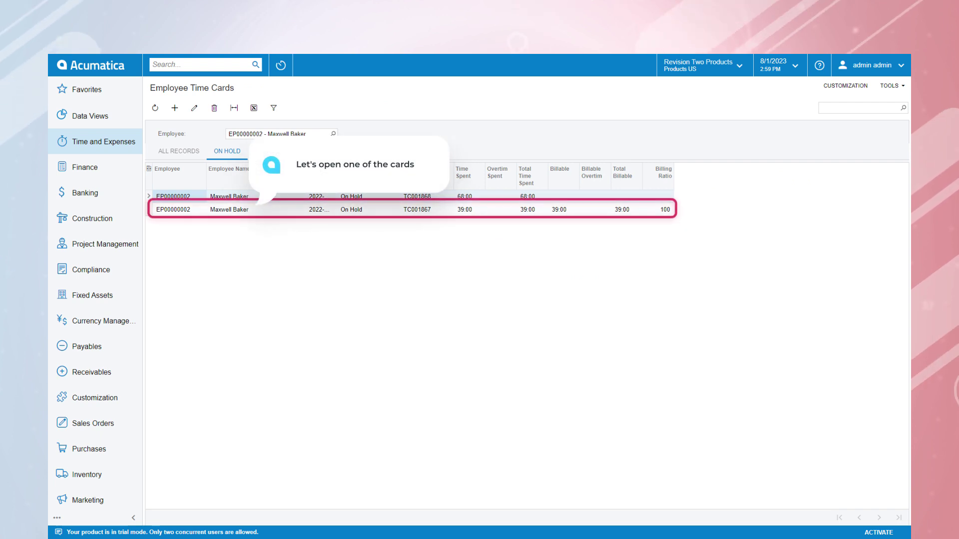
left_click(229, 210)
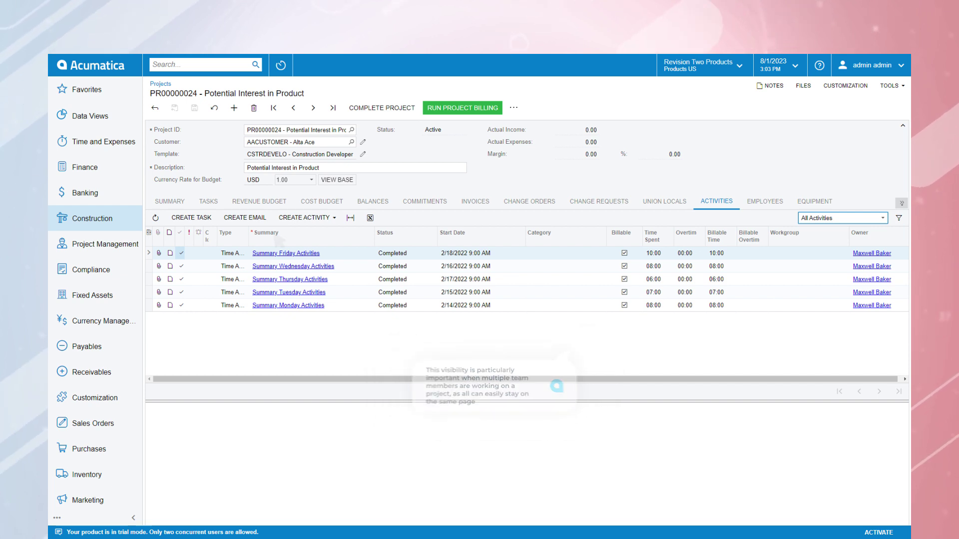
left_click(258, 201)
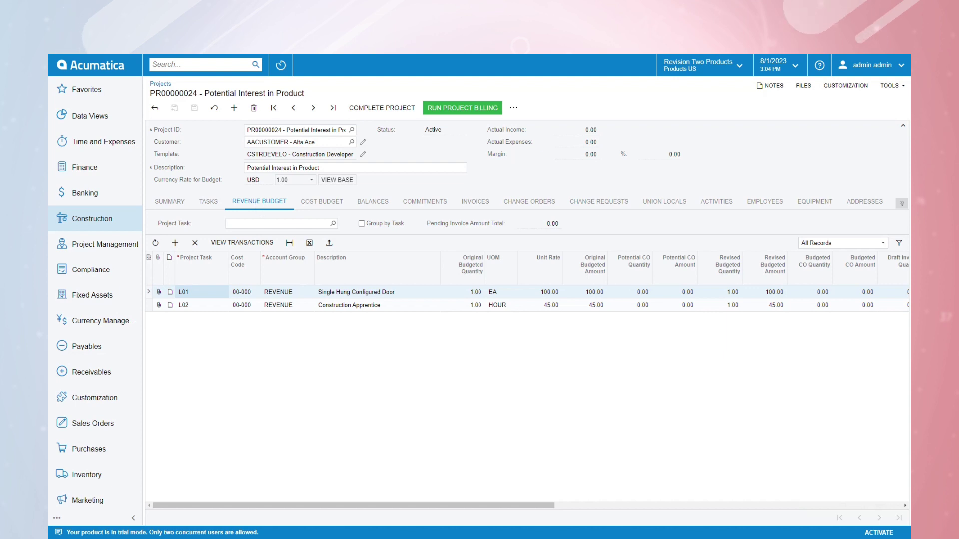
- Scroll through the revenue and cost budget grids, then show the project's balances
scroll(527, 297, "right", 3)
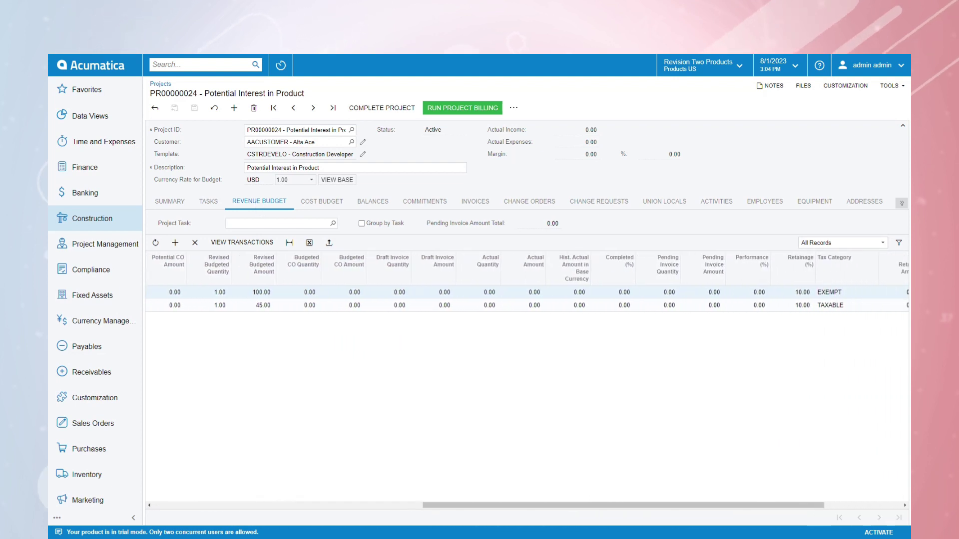
scroll(527, 299, "right", 3)
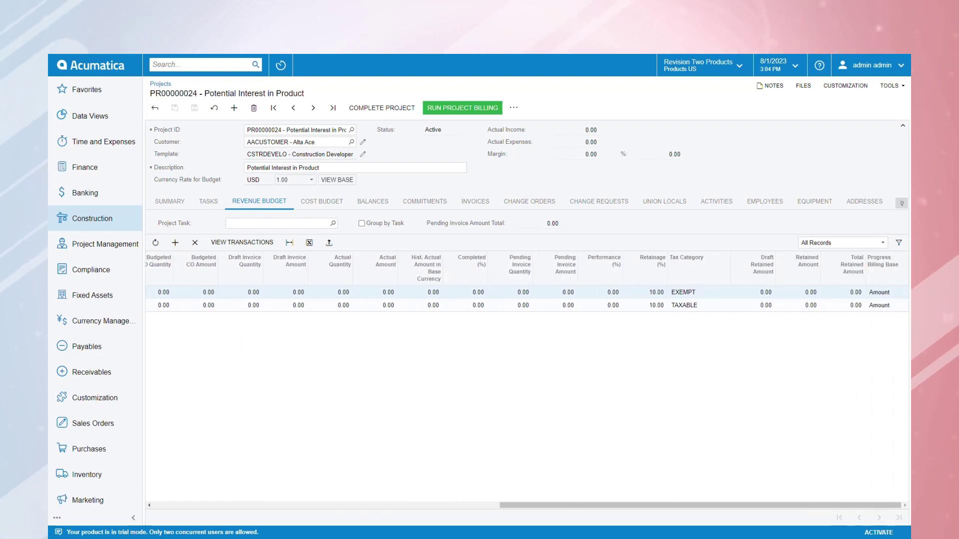
scroll(527, 299, "left", 10)
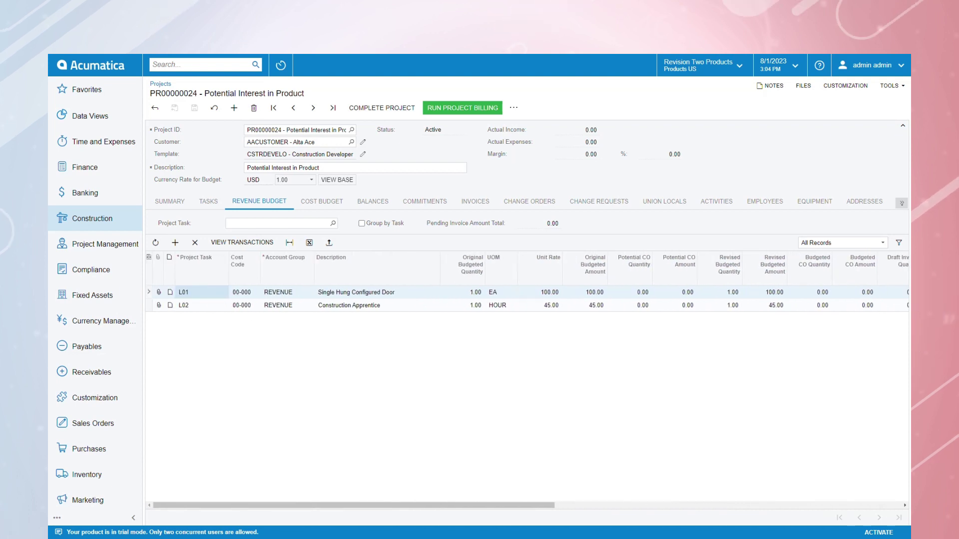
left_click(322, 203)
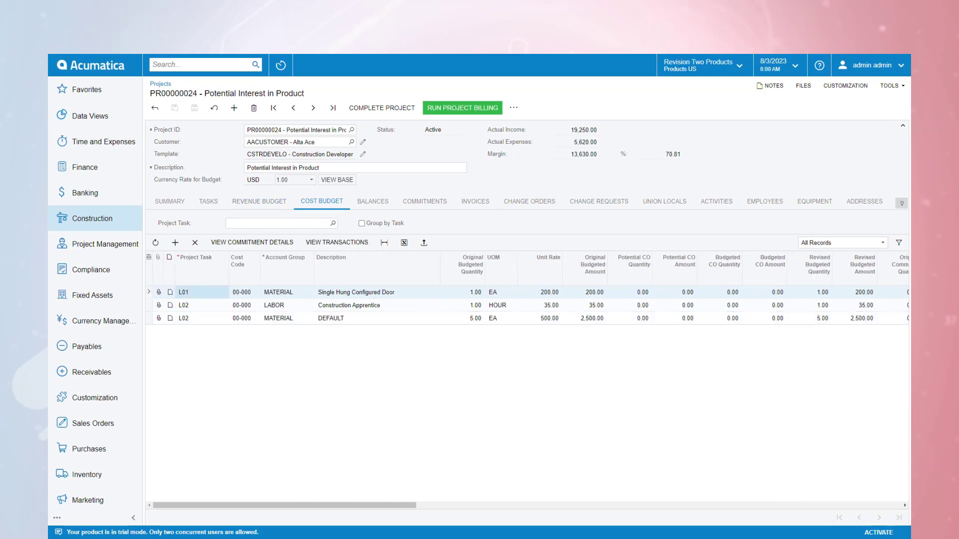
scroll(905, 504, "right", 10)
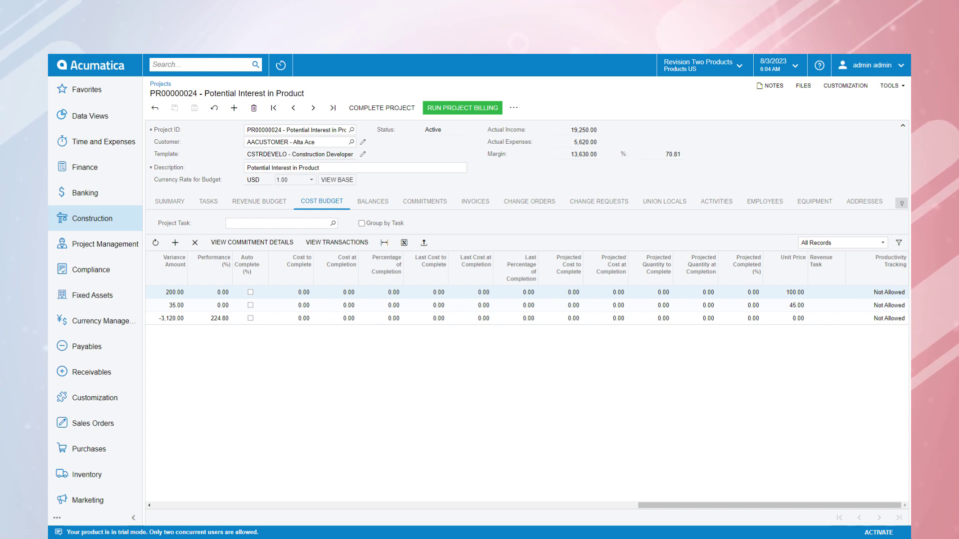
left_click(375, 204)
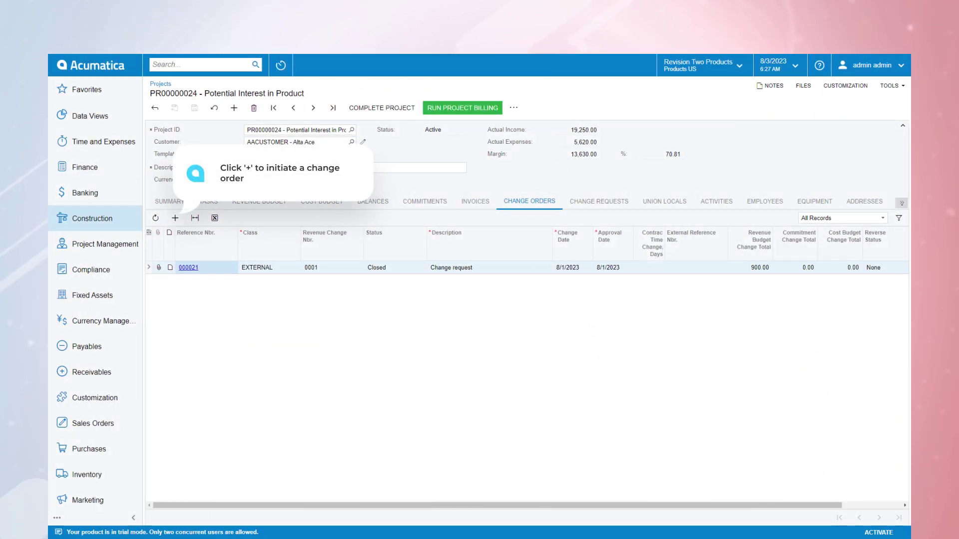
- Open change order 000021, then show the project's two assigned employees
left_click(175, 218)
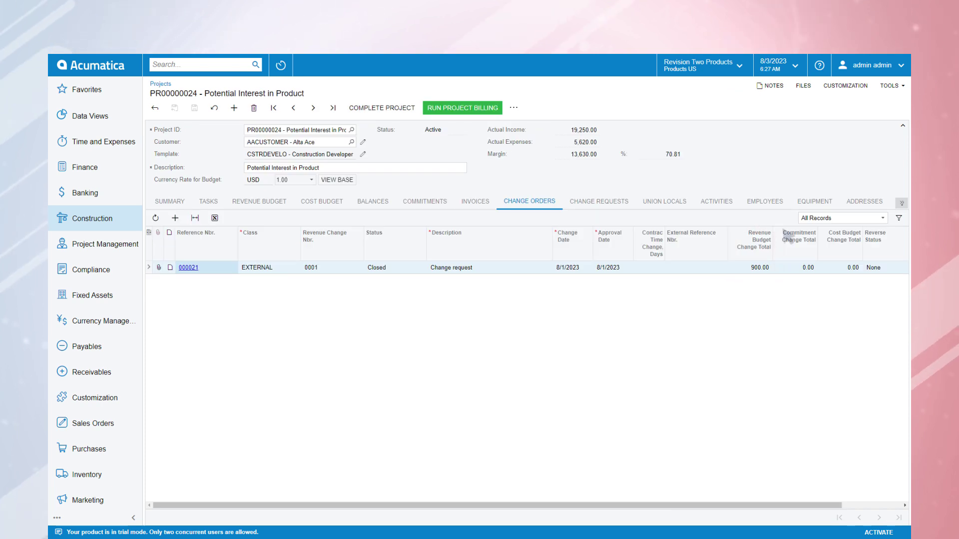
left_click(767, 202)
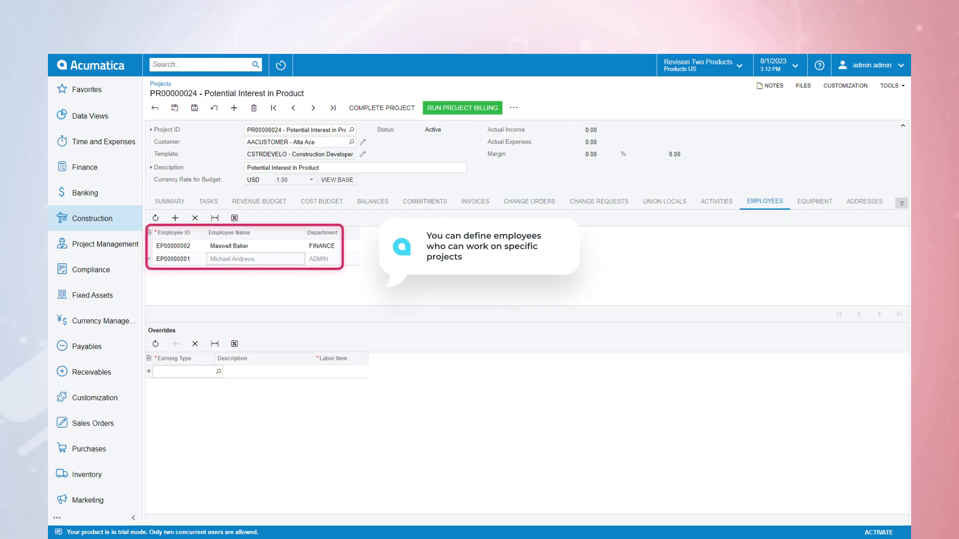
- Show the project summary, then open the billing rules list under Construction
left_click(170, 202)
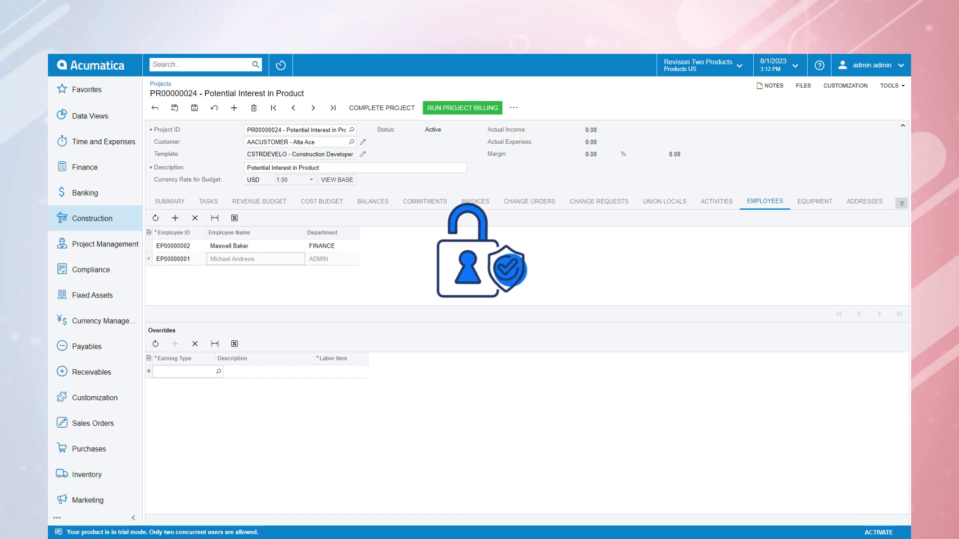
left_click(93, 220)
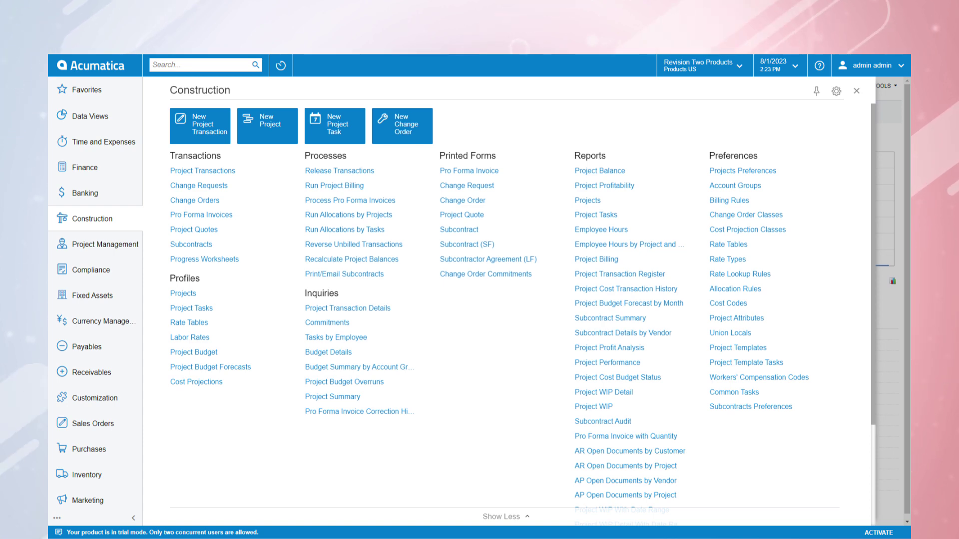
left_click(730, 201)
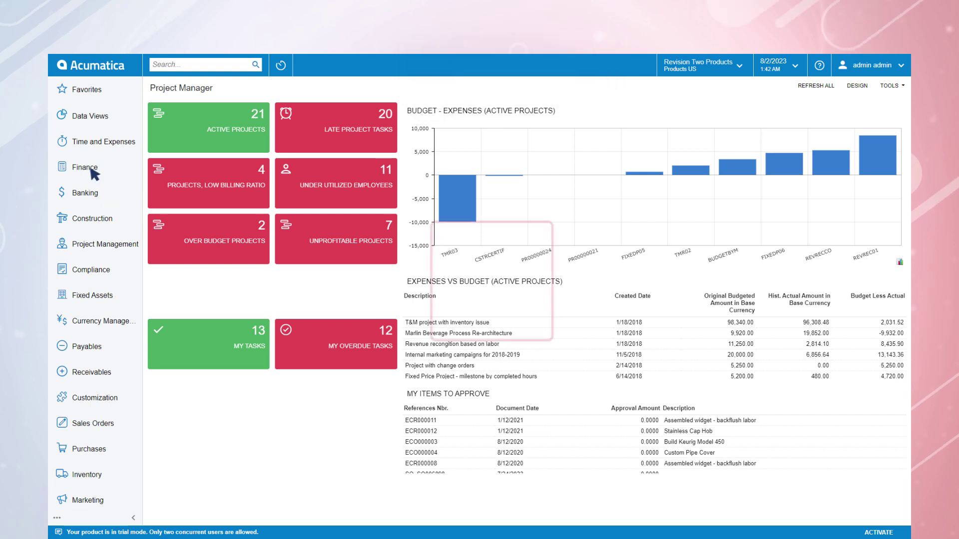
- Open the Finance workspace menu from the left sidebar
left_click(84, 168)
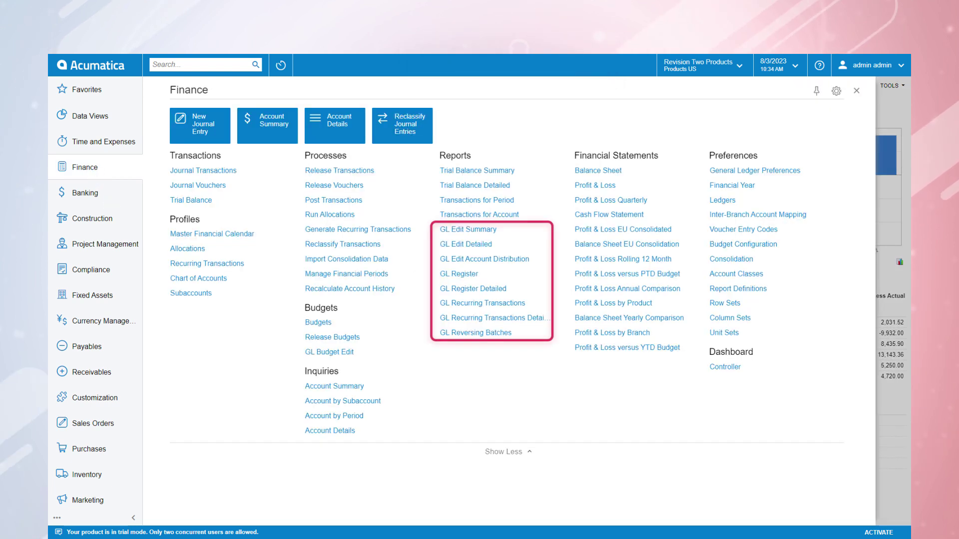